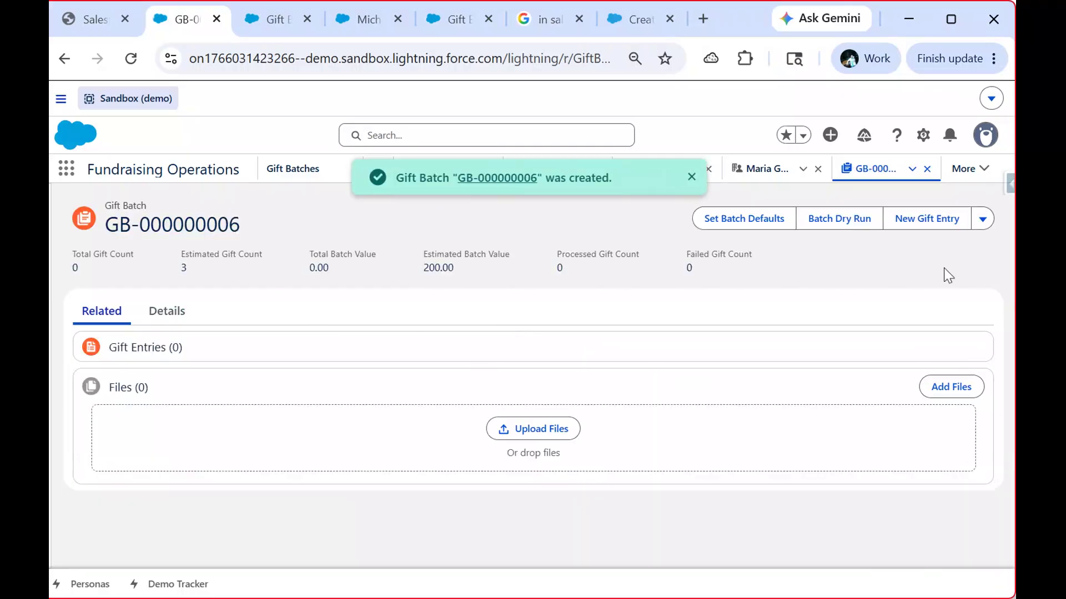
click(902, 226)
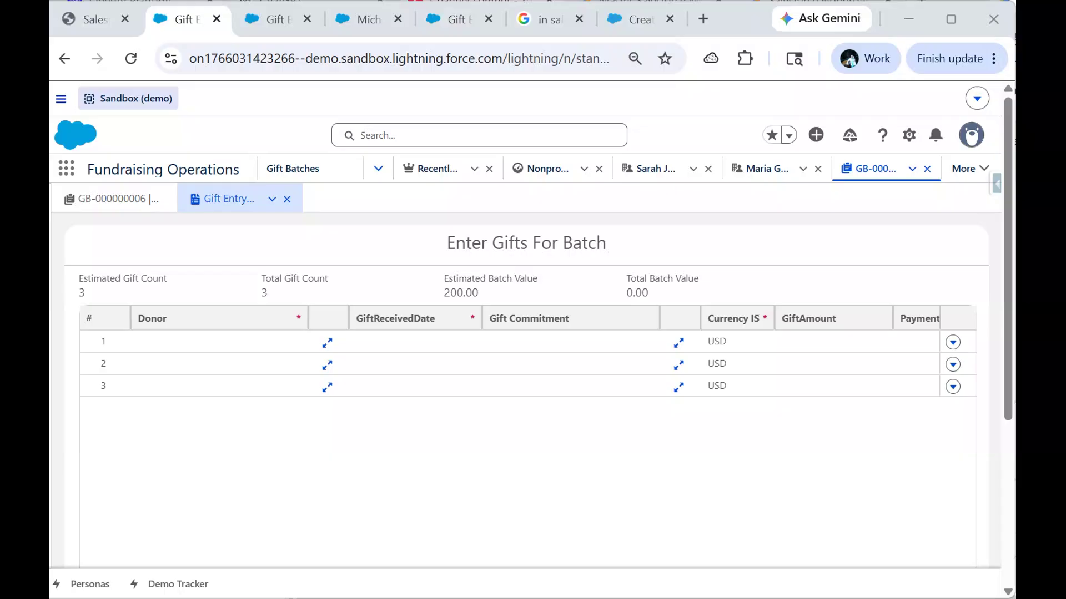
click(234, 344)
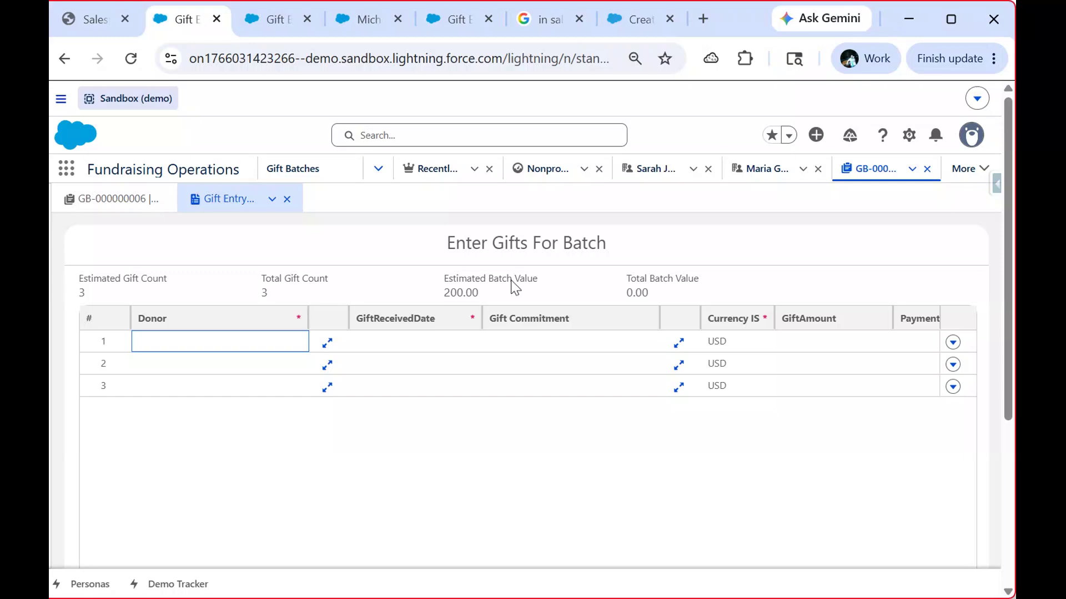
text(sa)
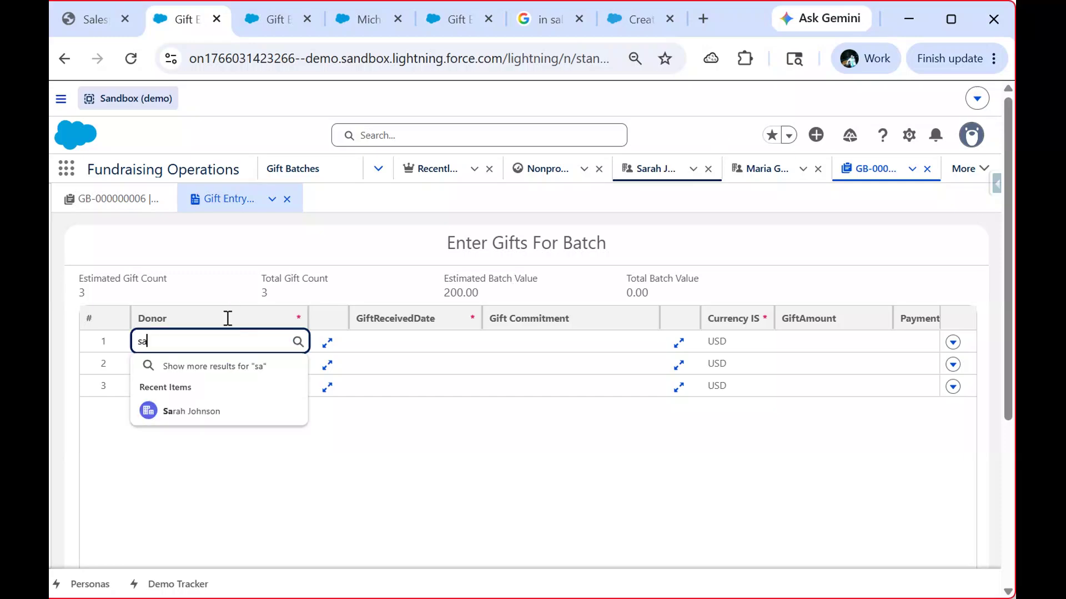
text(r)
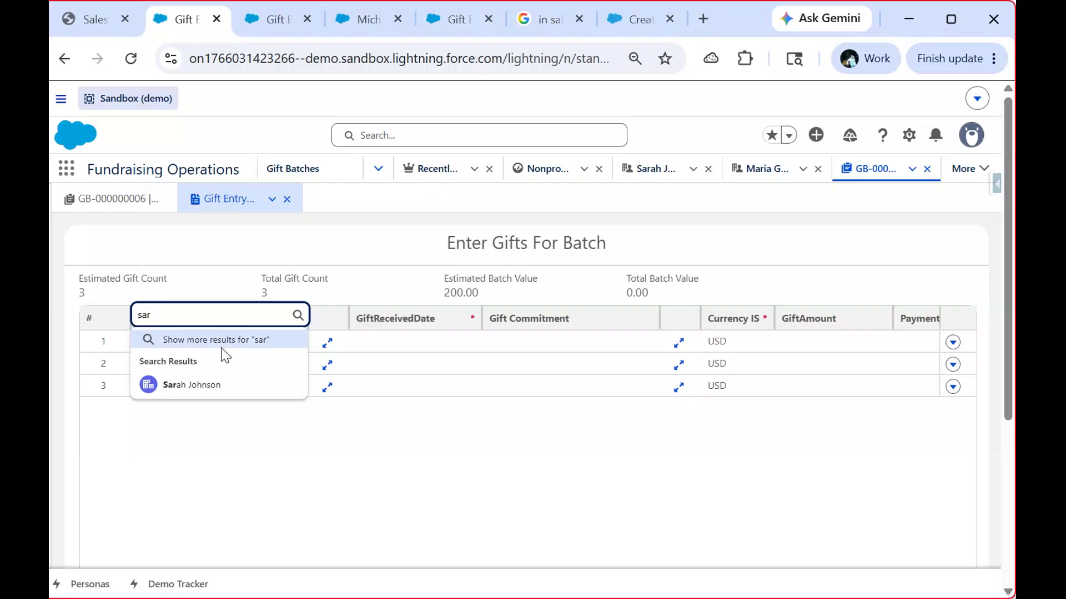
click(213, 390)
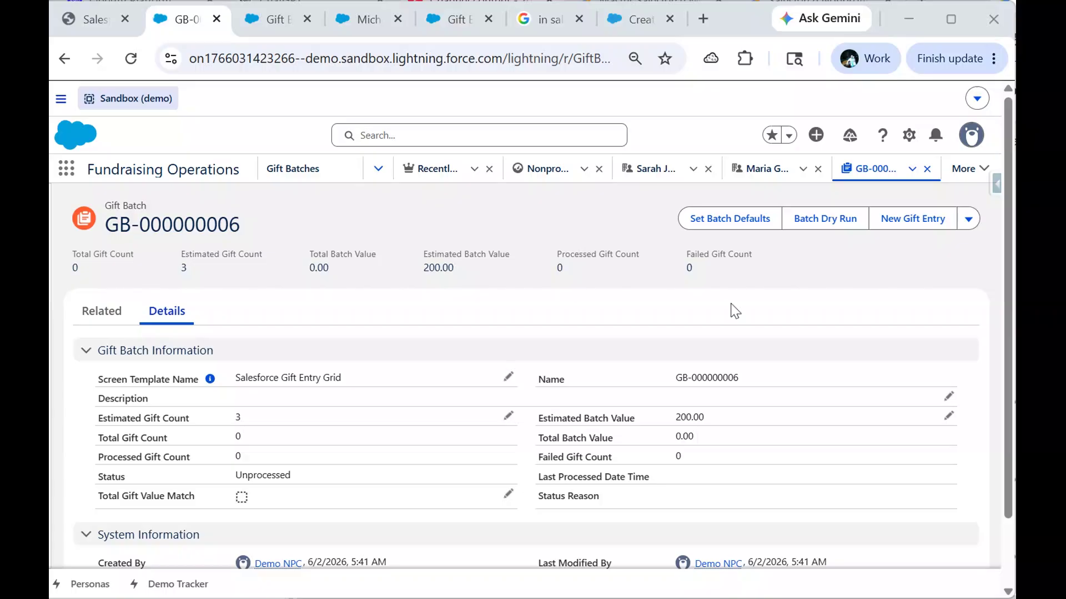
Step: Open the batch defaults for the gift batch and set the default gift received date to Jun 1, 2026
click(729, 217)
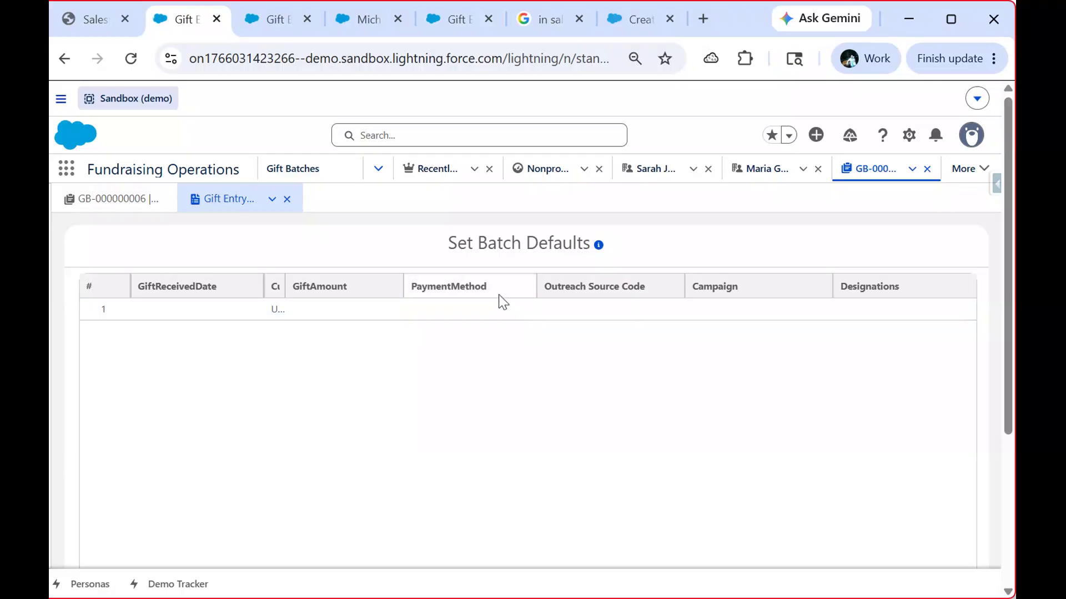
click(212, 315)
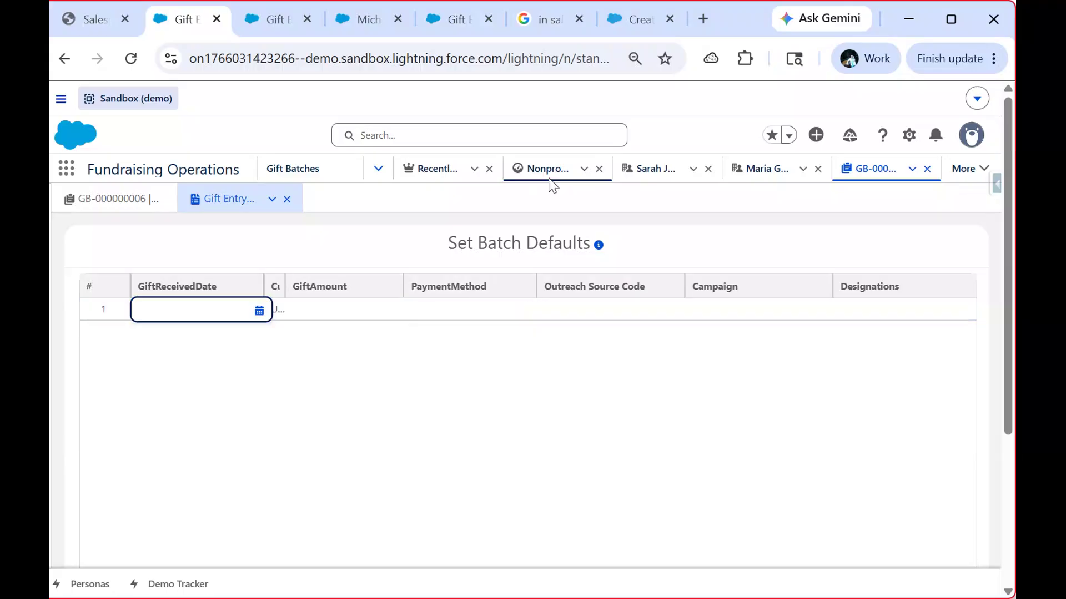
click(254, 309)
click(259, 311)
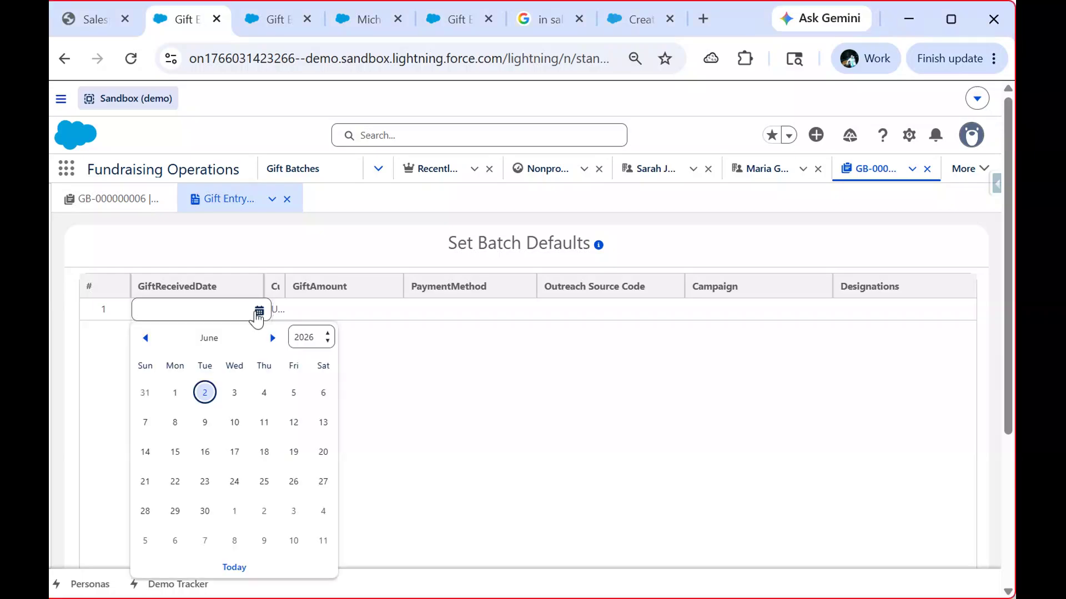
click(175, 394)
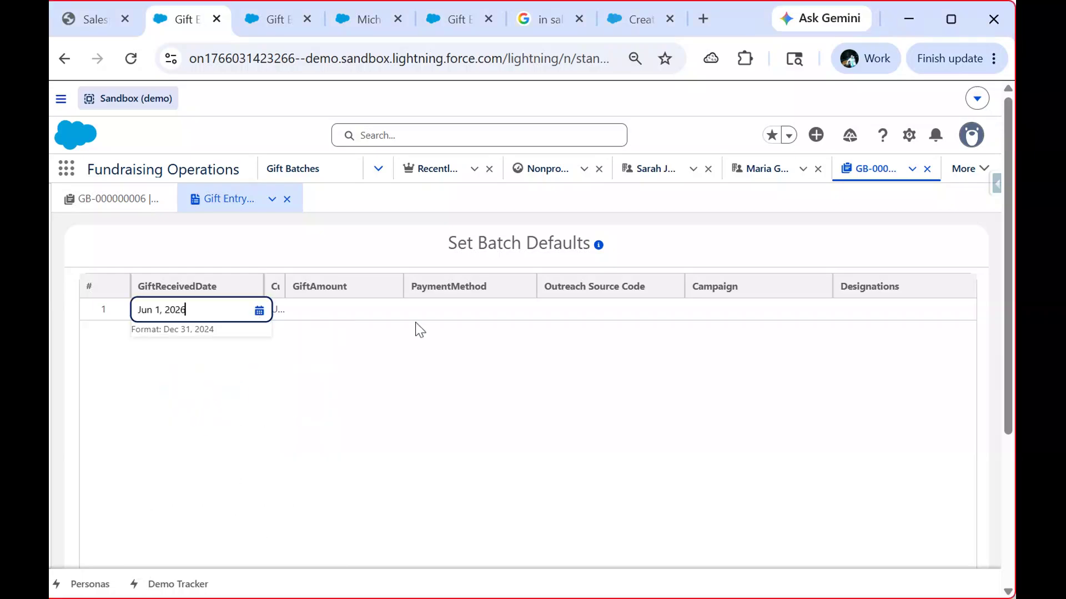
Step: Set the default payment method to Check, save the batch defaults and continue, and close the gift entry grid
click(527, 308)
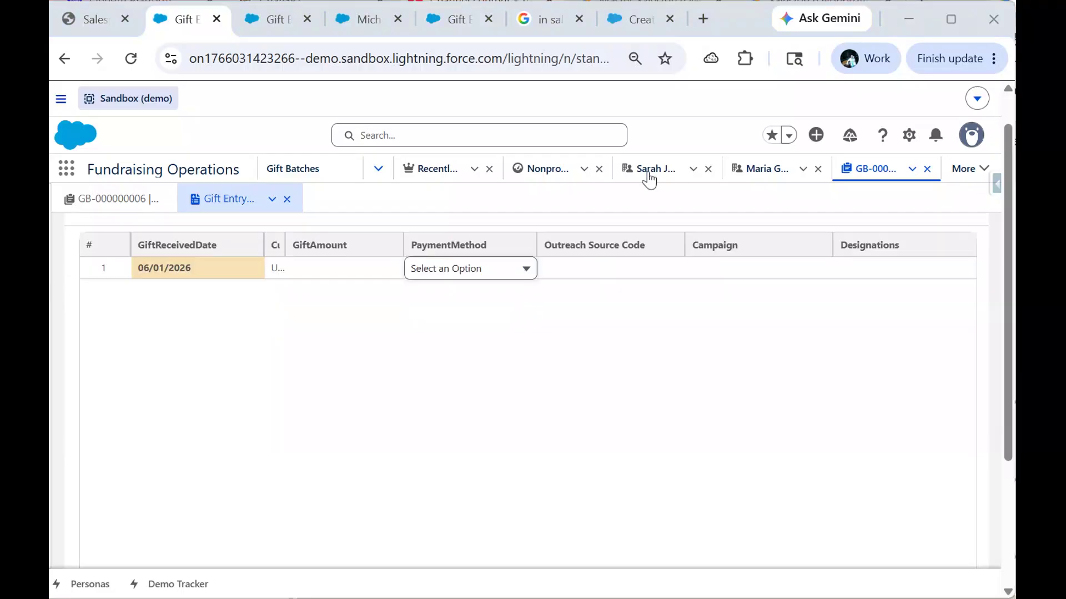
click(471, 273)
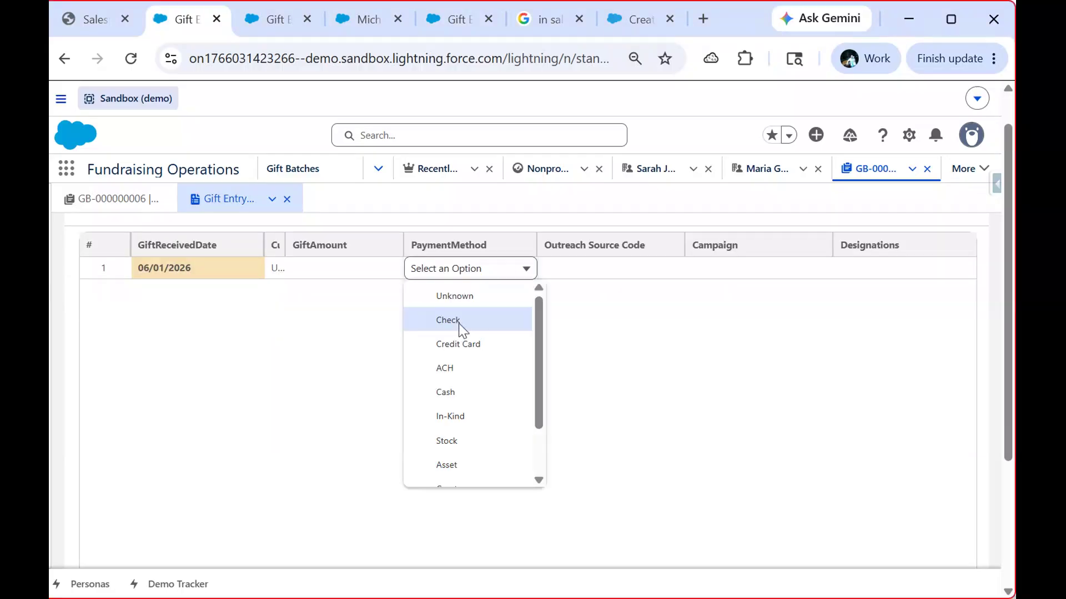
click(460, 329)
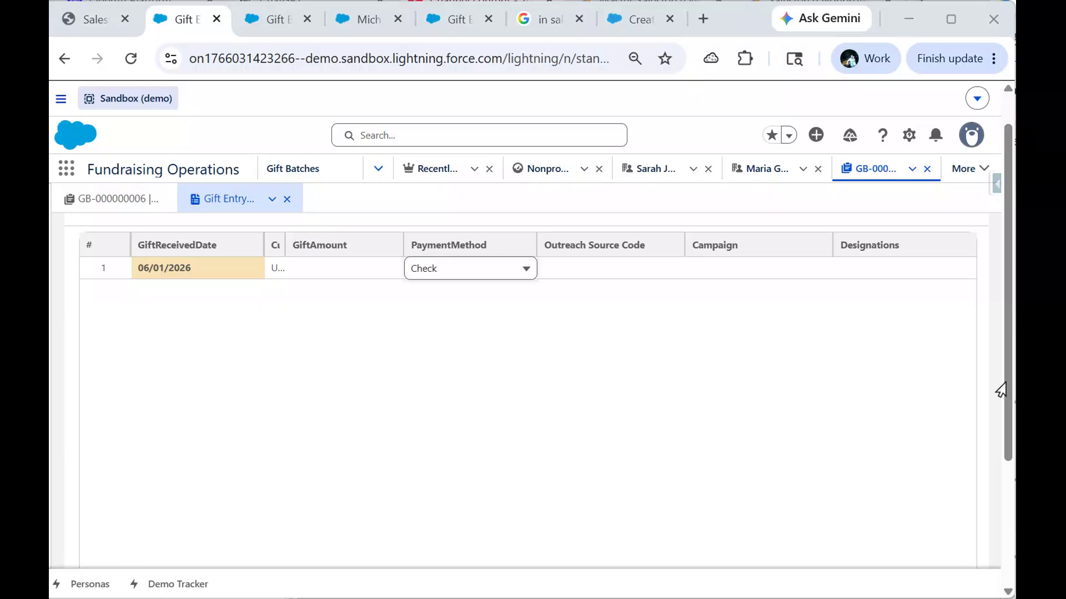
drag(1005, 382, 1006, 501)
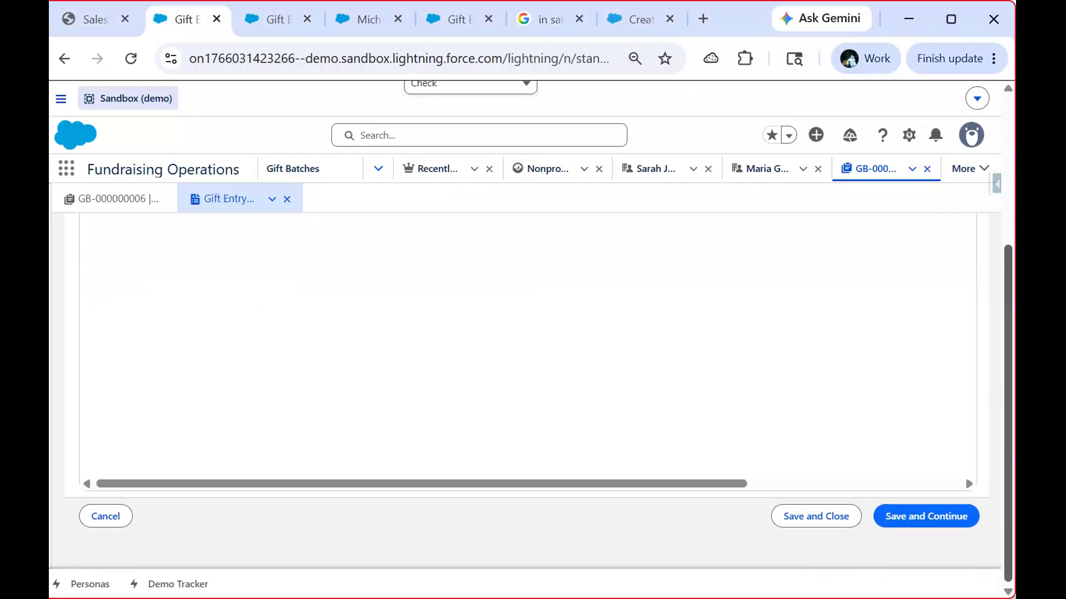
click(924, 519)
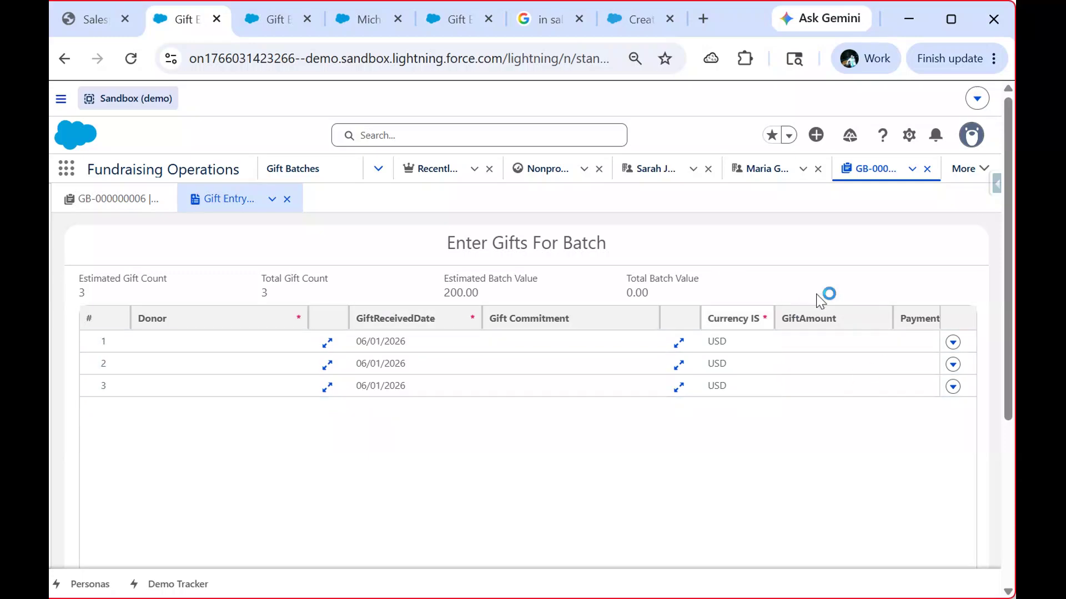
click(287, 199)
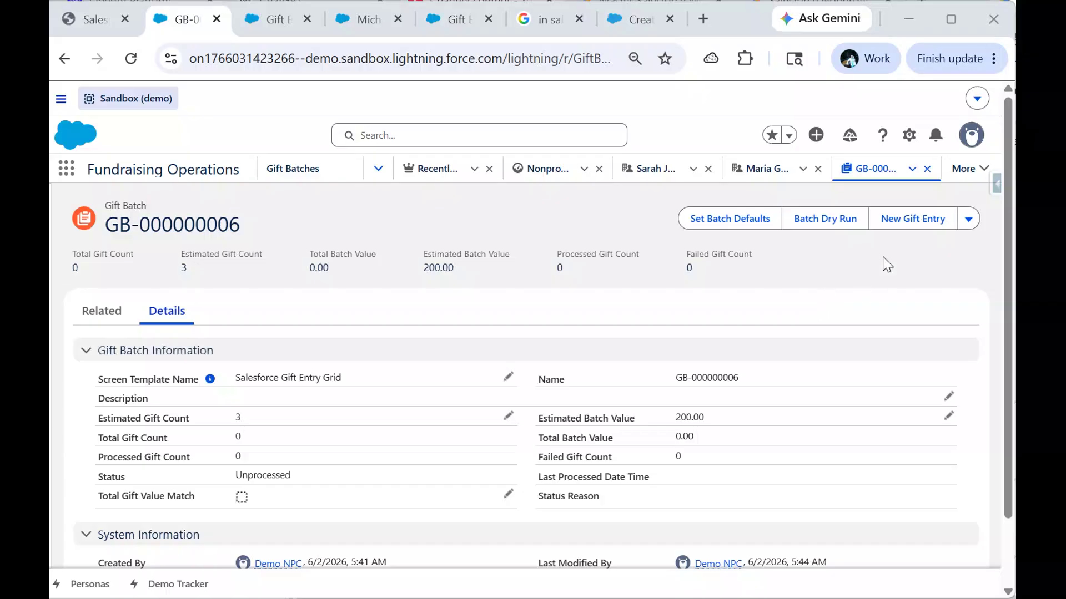
Step: Start new gift entries for the batch and fill row 1 with the individual donor's account and a gift amount of 20
click(906, 224)
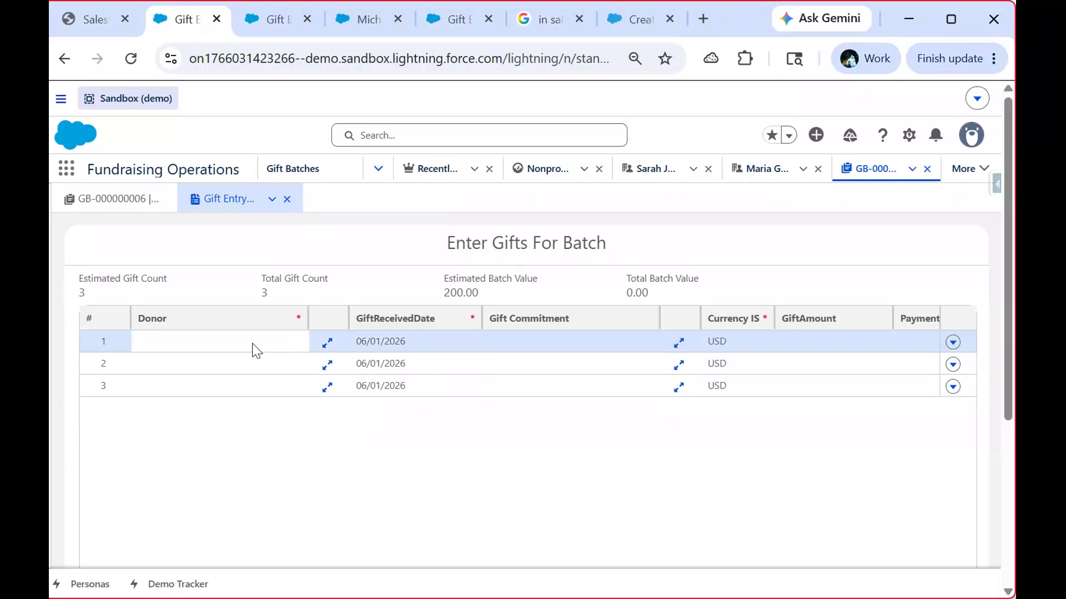
click(255, 350)
click(274, 348)
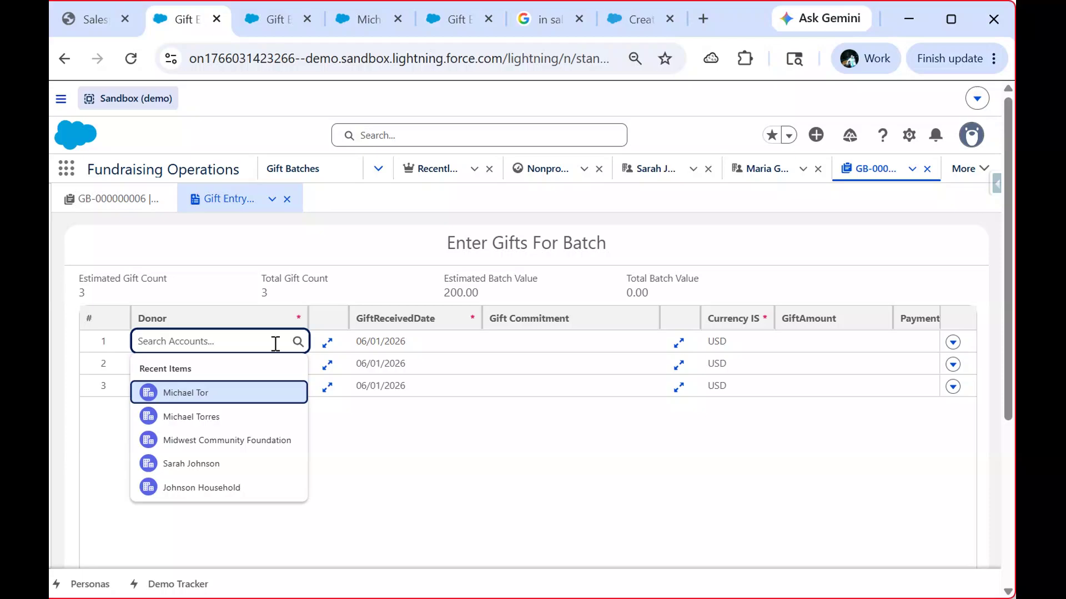
click(206, 416)
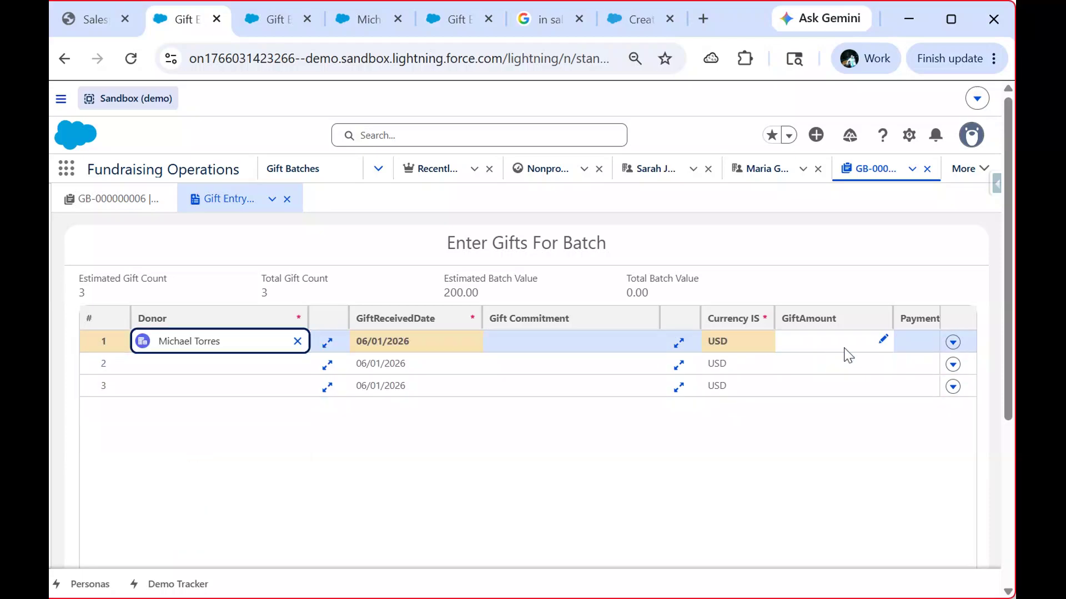
click(877, 341)
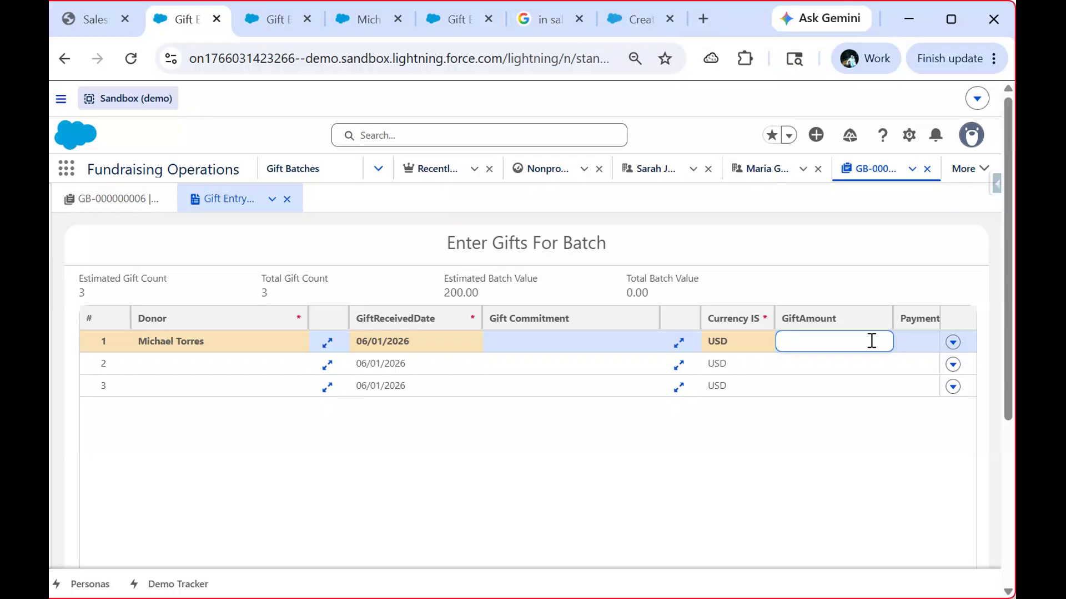
text(20)
Step: Fill row 2 of the gift grid with the second individual donor's account and a gift amount of 100
click(233, 365)
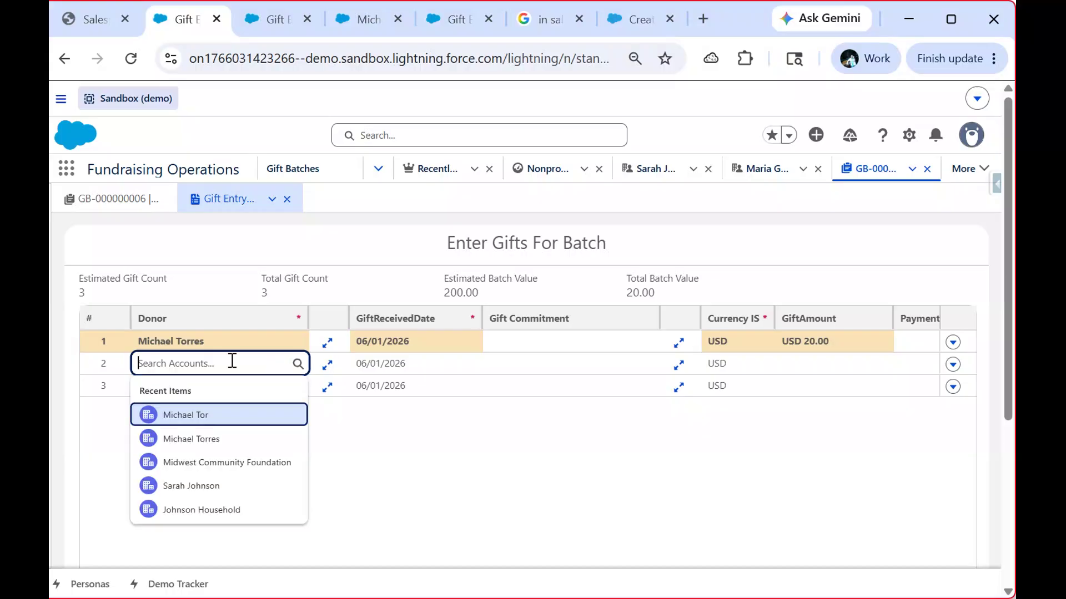
click(216, 485)
double_click(819, 364)
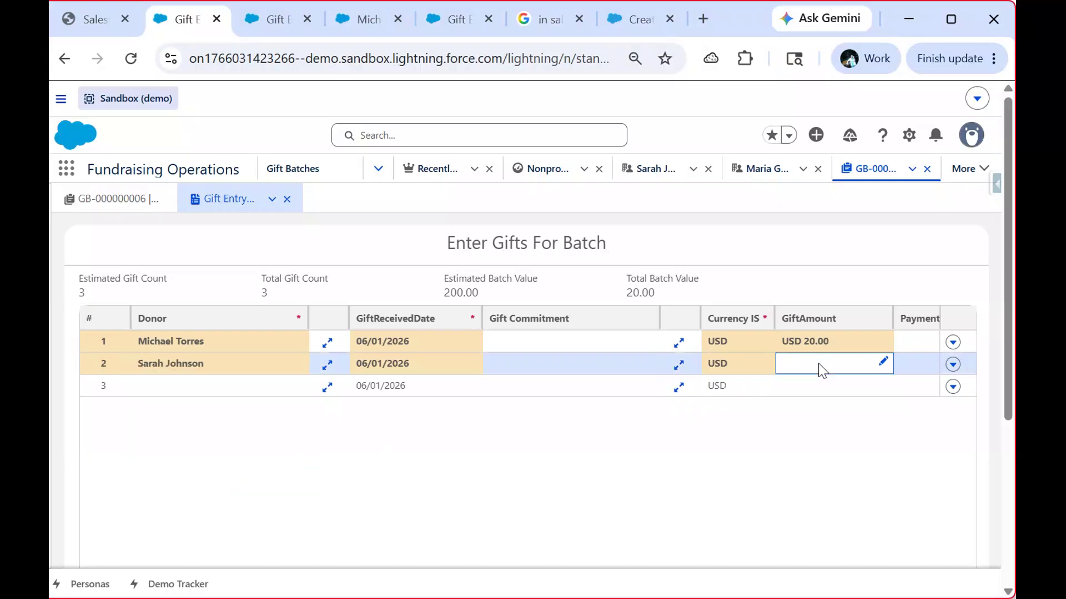
text(100)
click(895, 492)
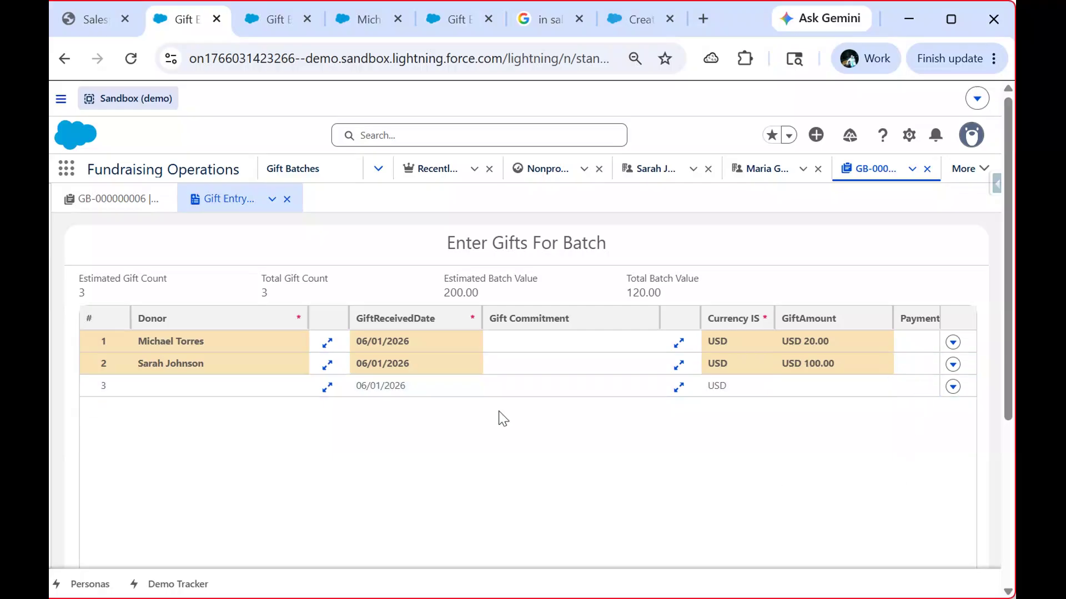
Step: Fill row 3 with Midwest Community Foundation as donor and a gift amount of 80, and save and close the grid
click(229, 395)
click(227, 389)
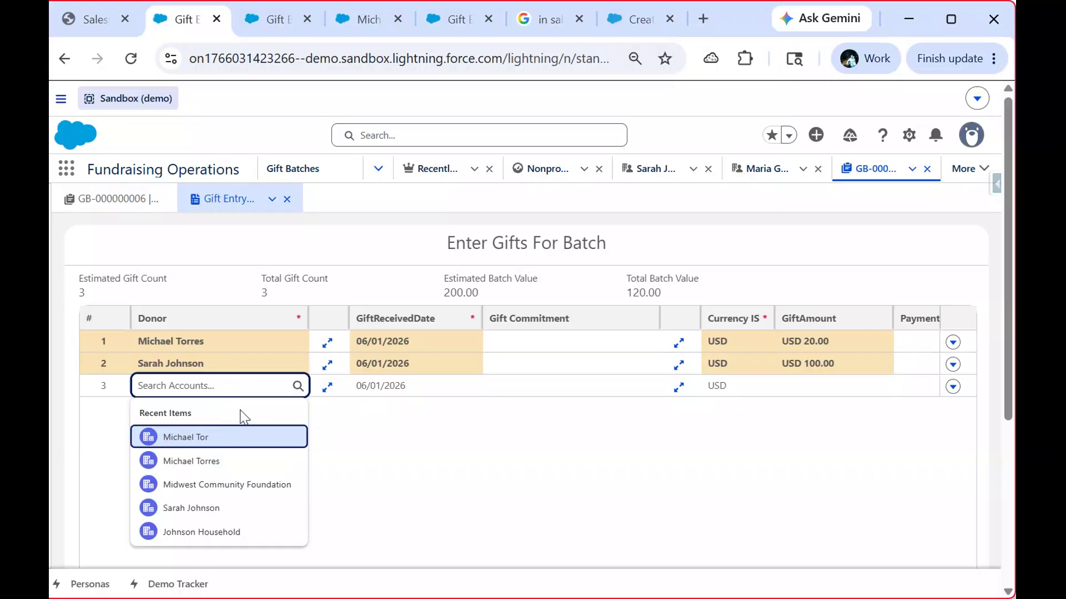
click(243, 485)
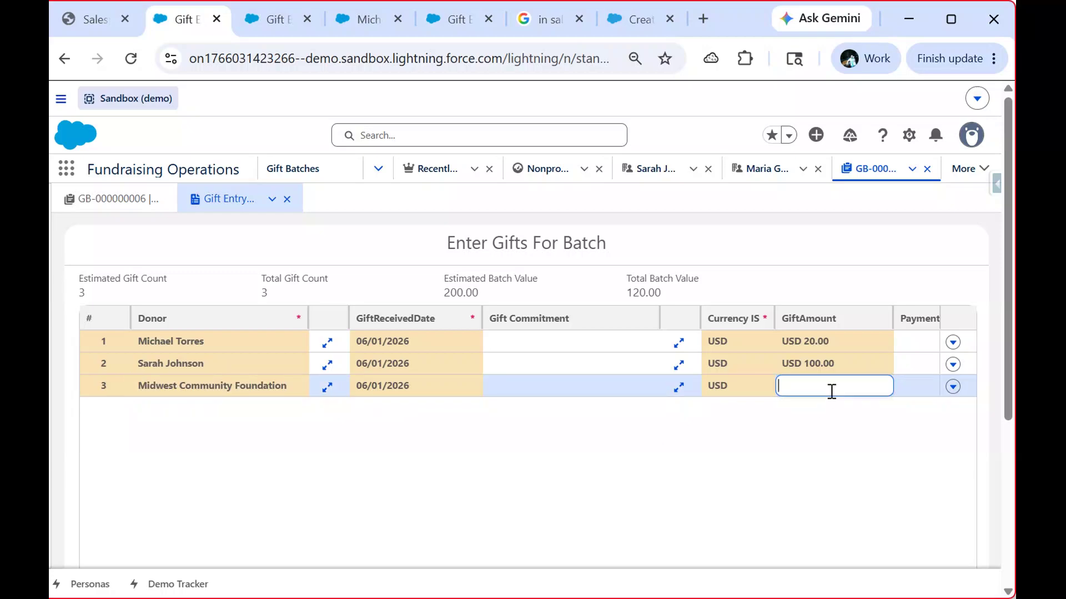
text(80)
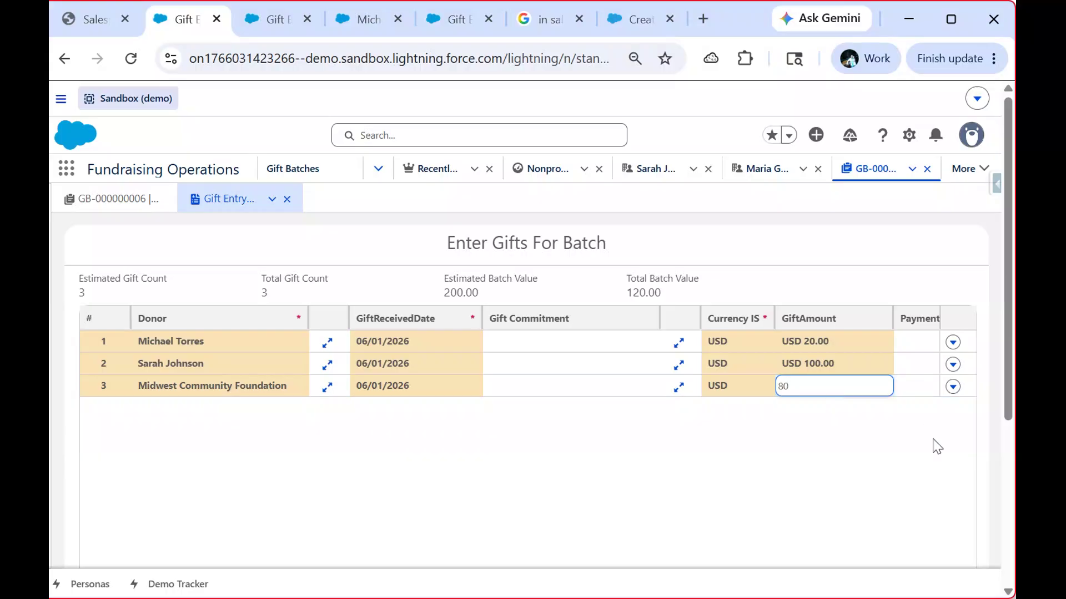
click(855, 461)
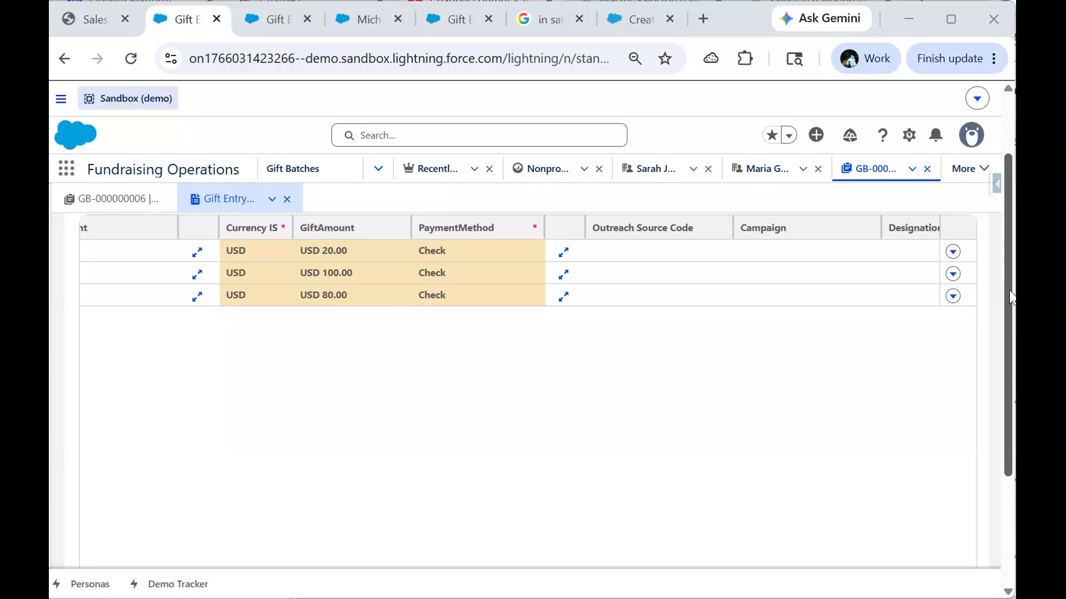
scroll(1011, 298, down, 2)
click(827, 517)
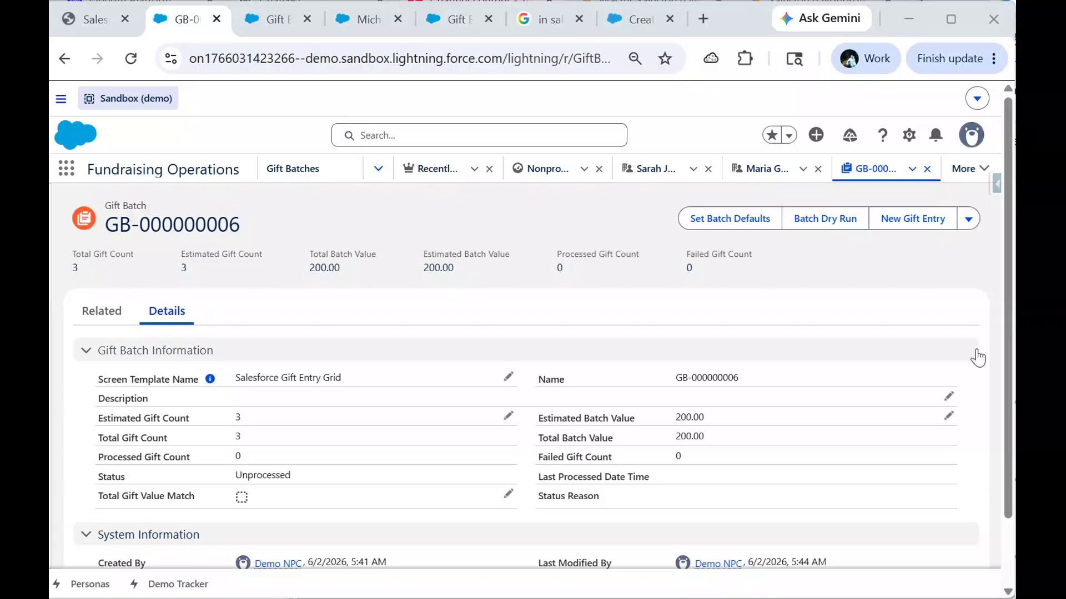
click(968, 221)
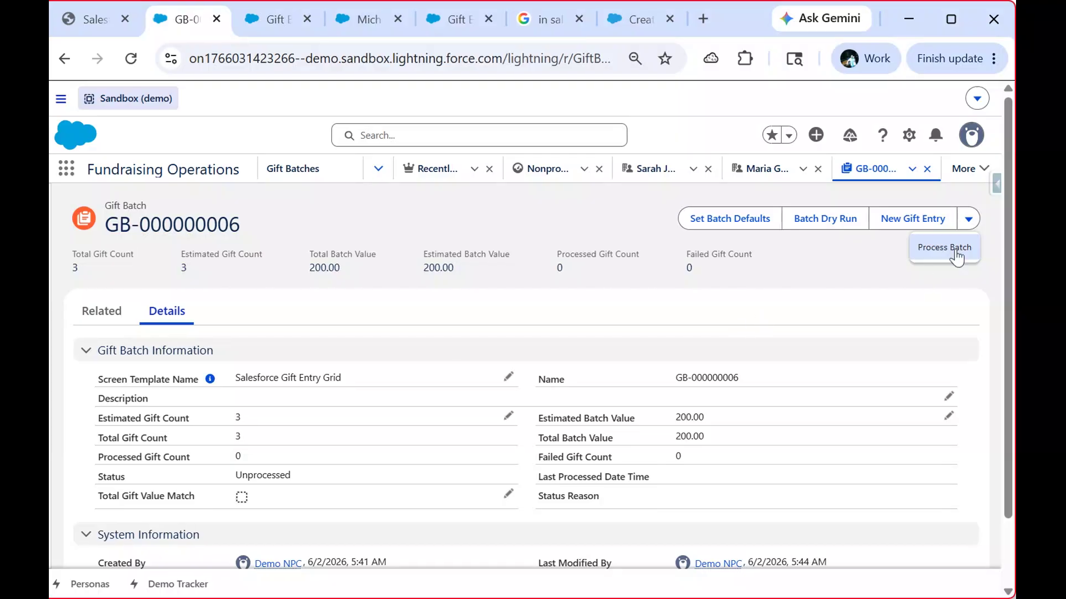
click(684, 298)
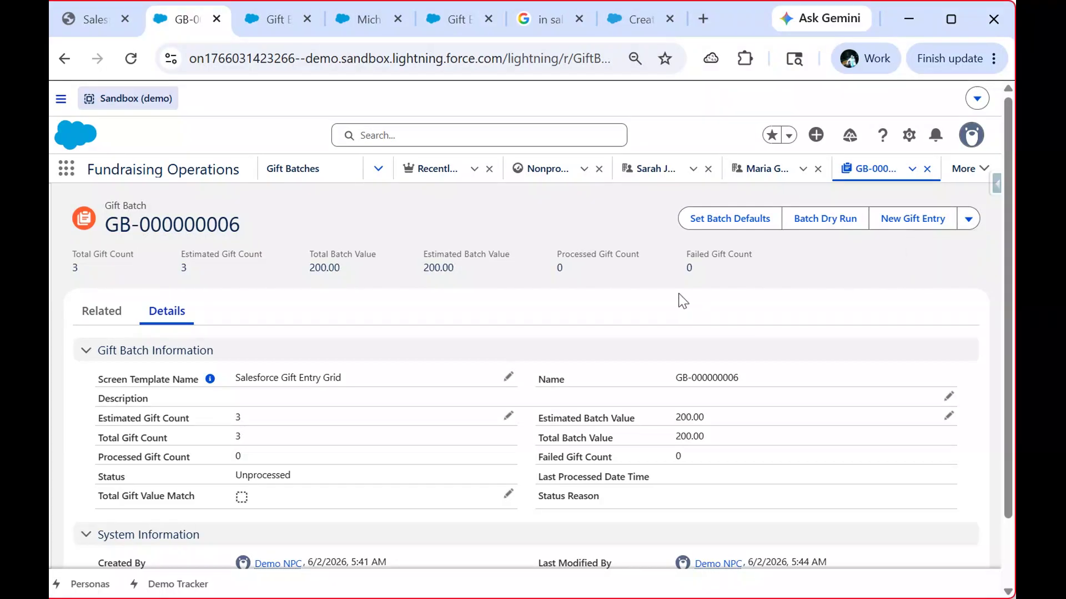
Step: Switch to the presentation slides and advance from the execution sequence to the in-org walkthrough steps
click(97, 21)
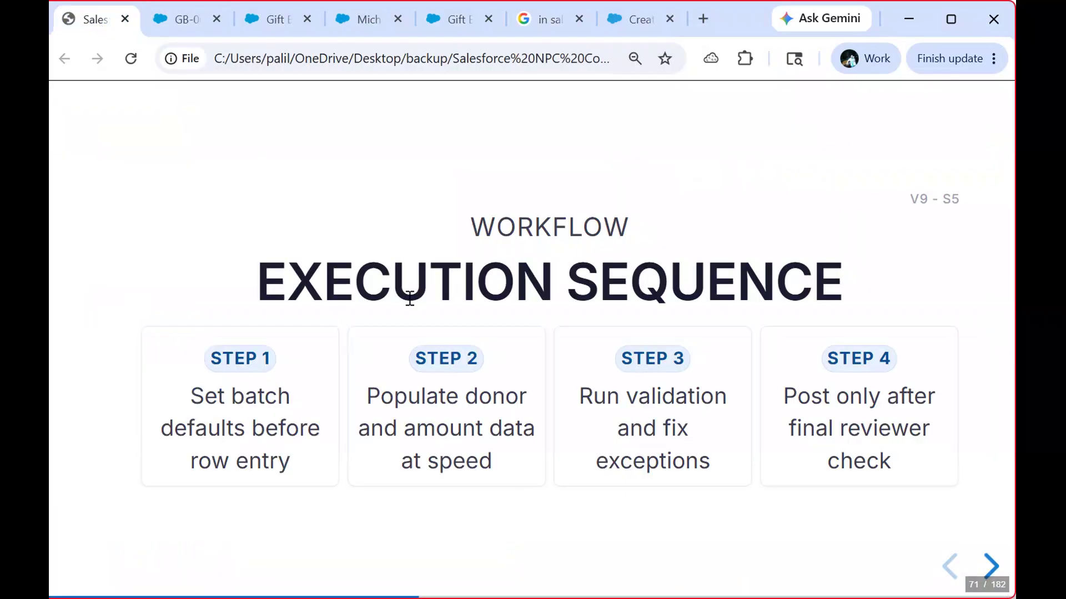
key(Right)
key(Right)
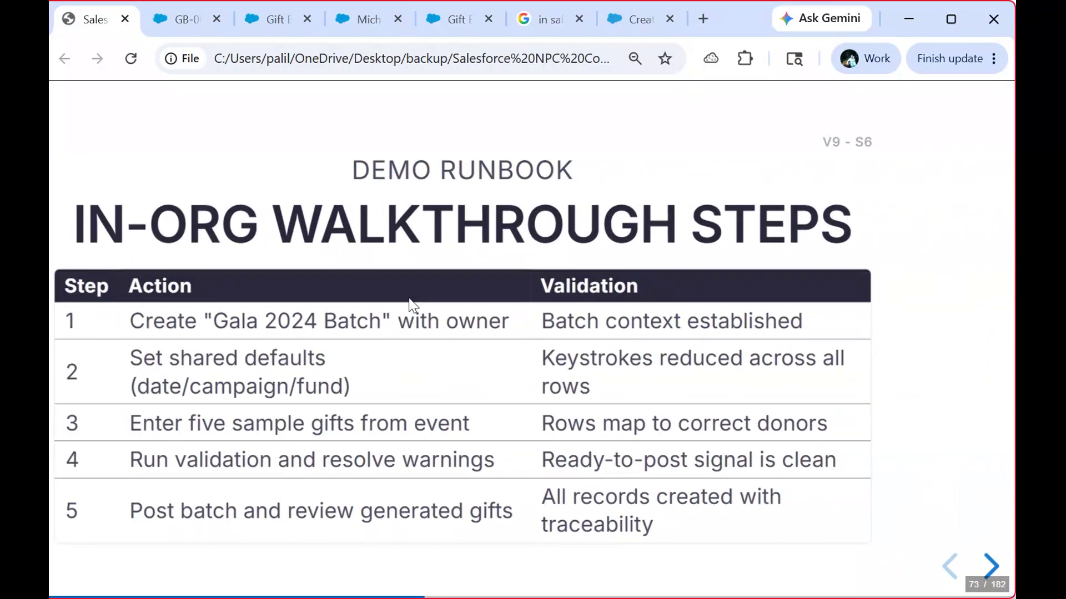